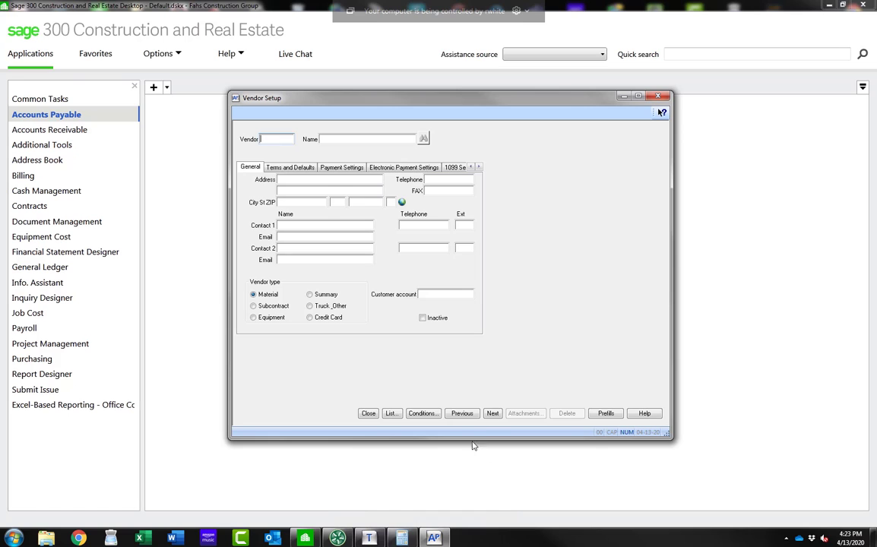
Look up "fas" in the vendor list and load vendor FAS01, FASTENAL - NYSVES, into the vendor setup.
click(391, 414)
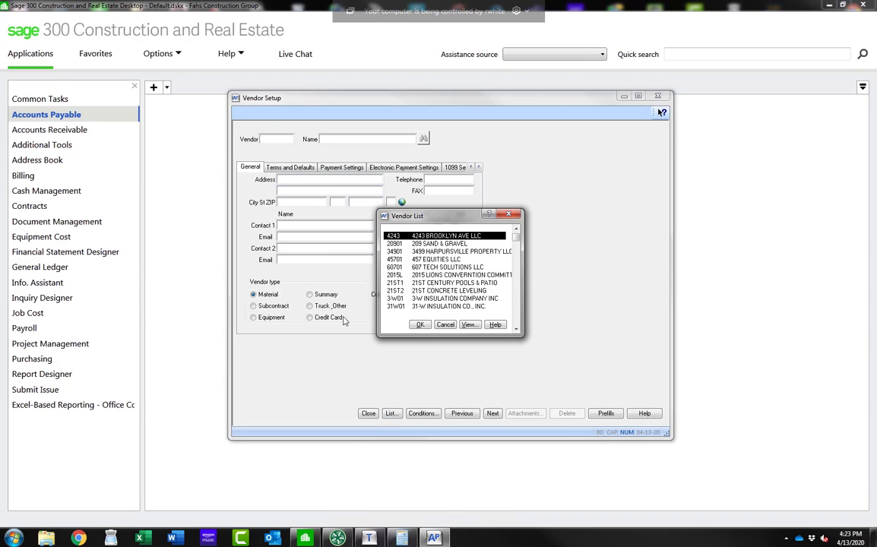
text(fas)
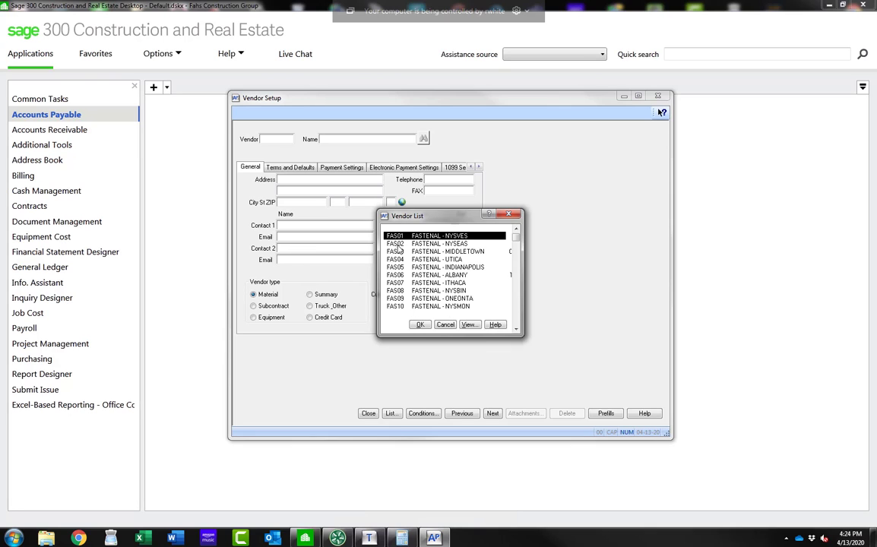
click(516, 322)
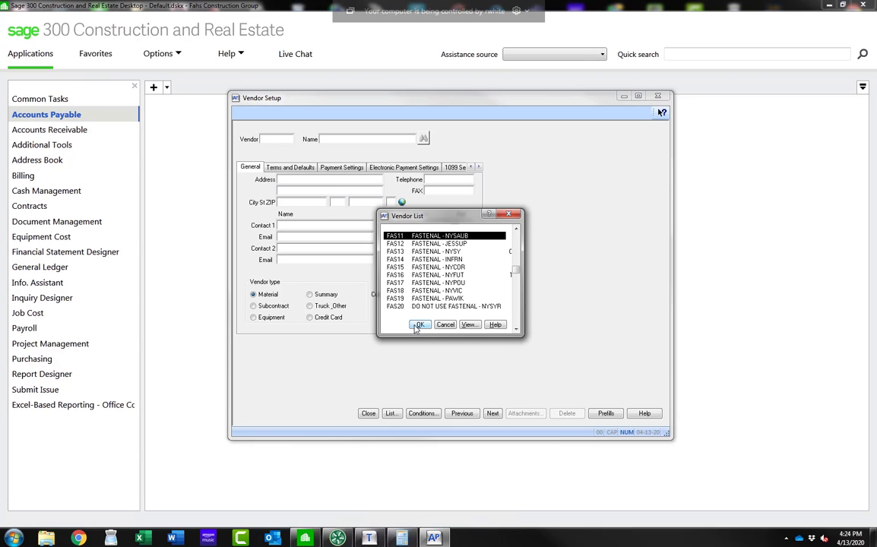
click(516, 314)
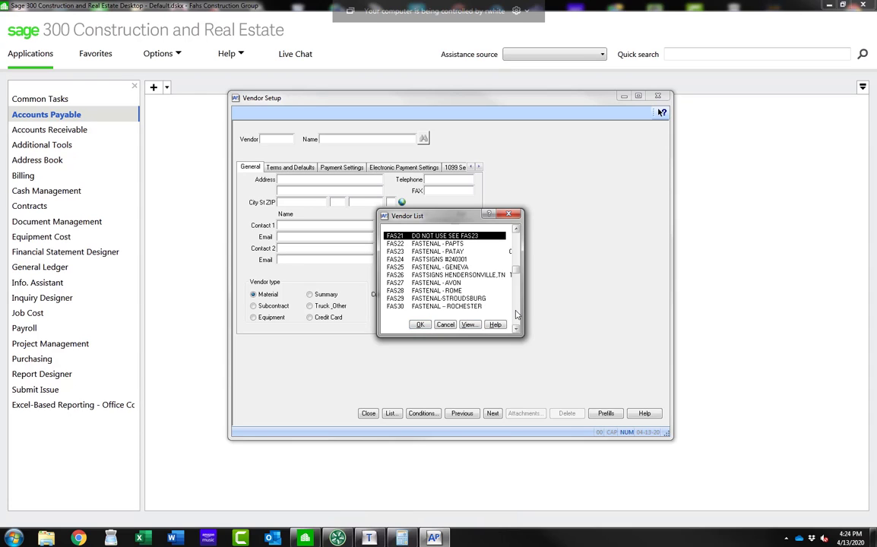
click(515, 313)
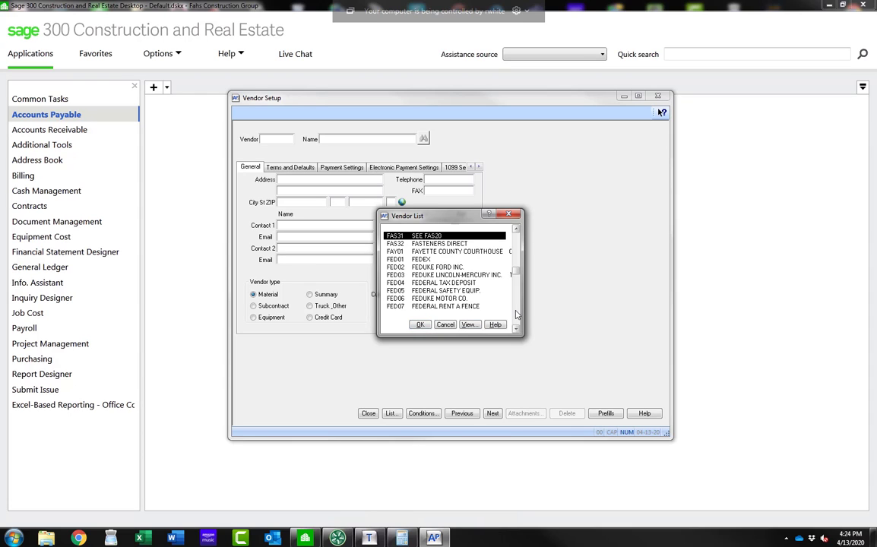
click(515, 251)
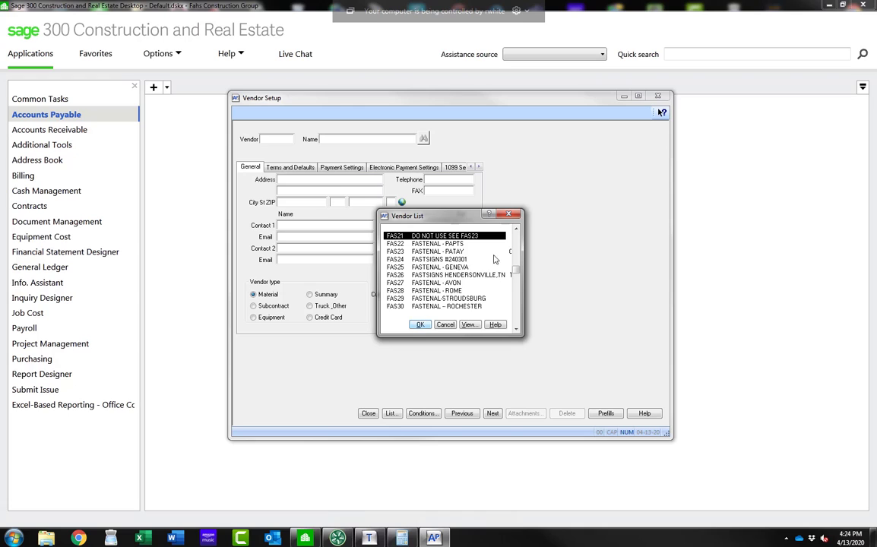
click(515, 249)
click(516, 250)
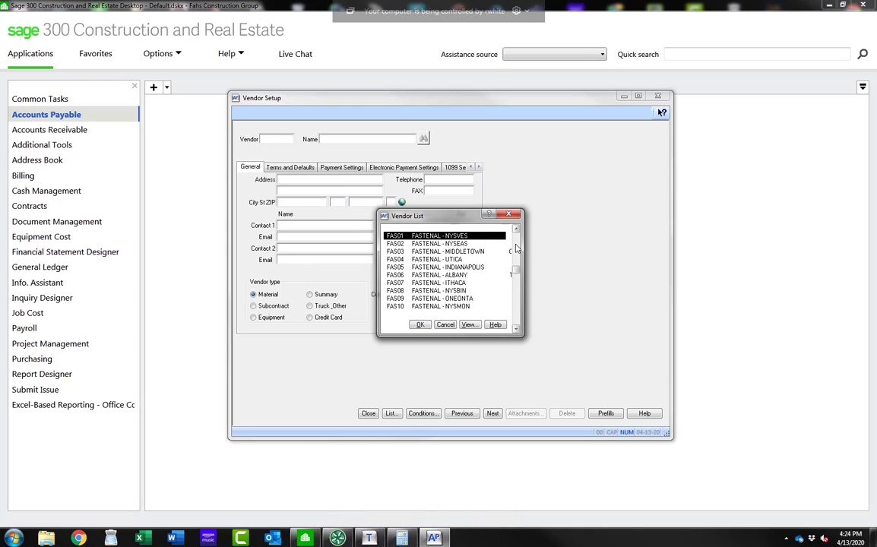
click(516, 249)
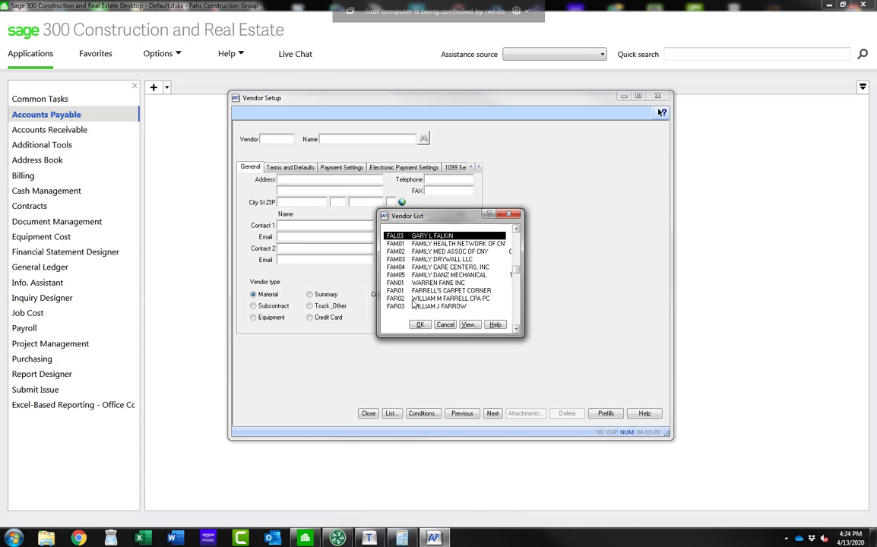
scroll(400, 291, down, 2)
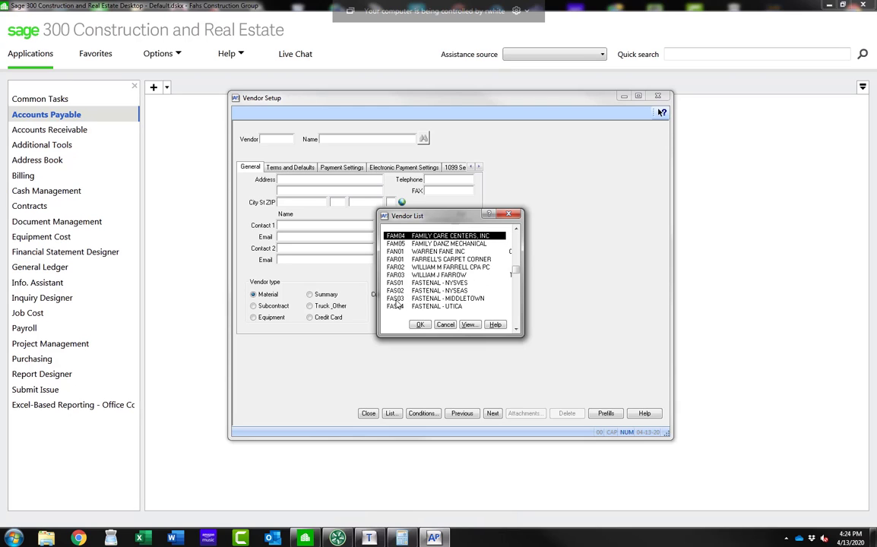
click(400, 283)
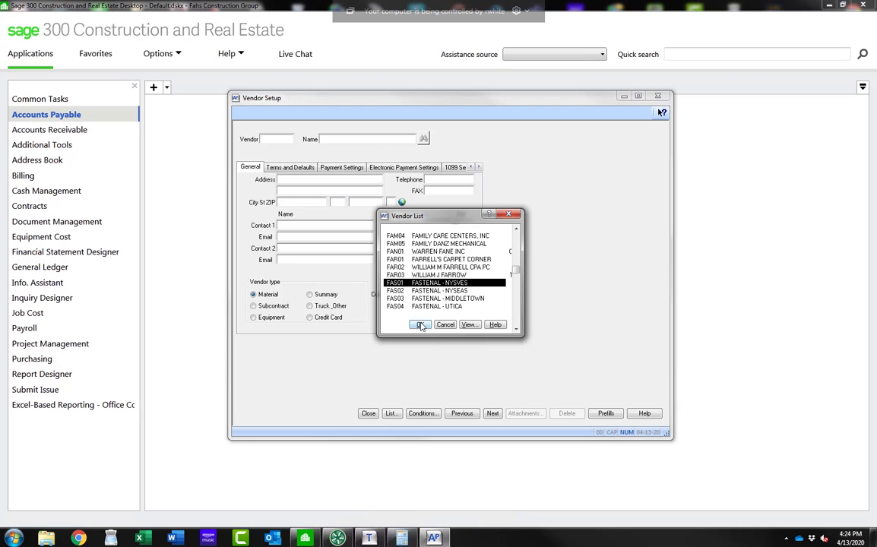
click(419, 325)
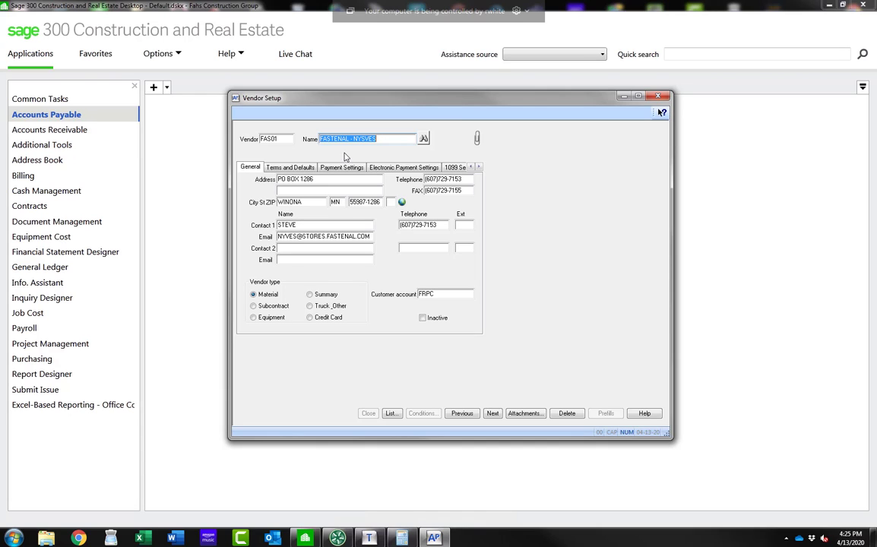
Browse the vendor list sorted by name back to its beginning, and close it without choosing another vendor.
click(390, 414)
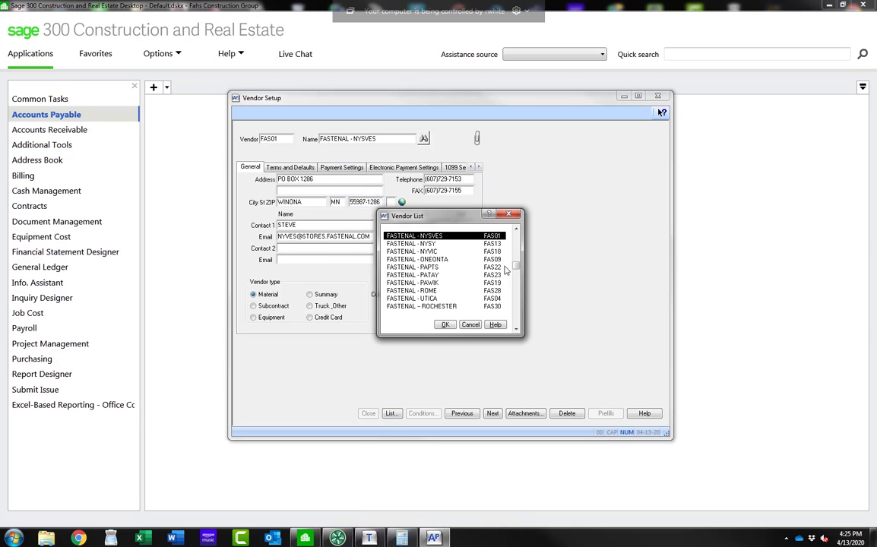
drag(517, 234, 516, 232)
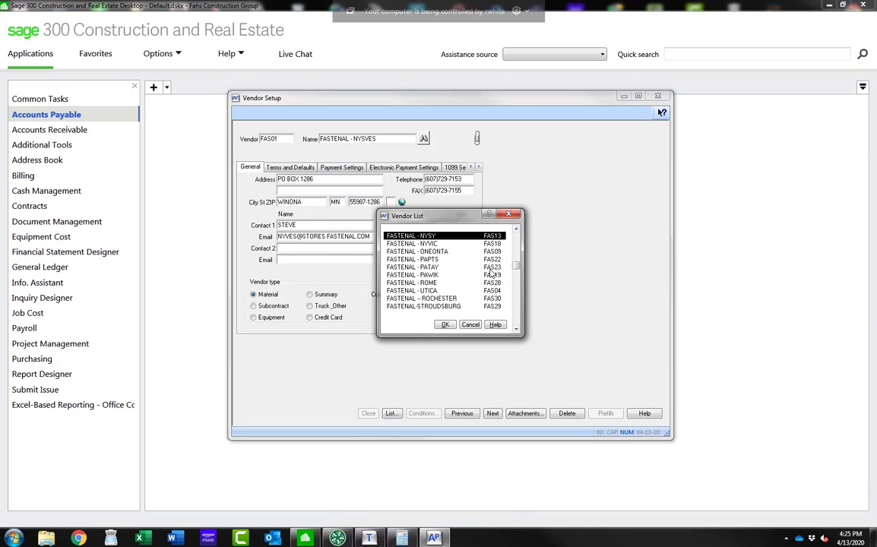
scroll(516, 241, up, 10)
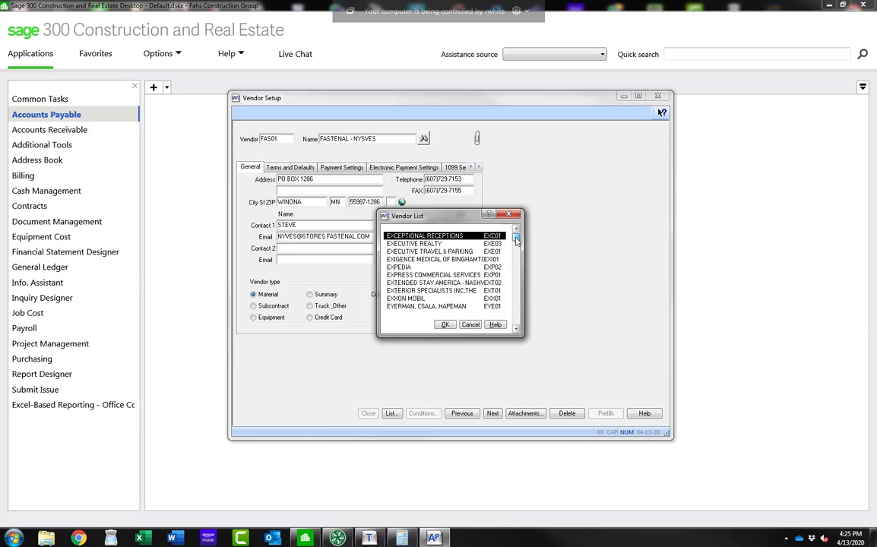
drag(516, 264, 516, 238)
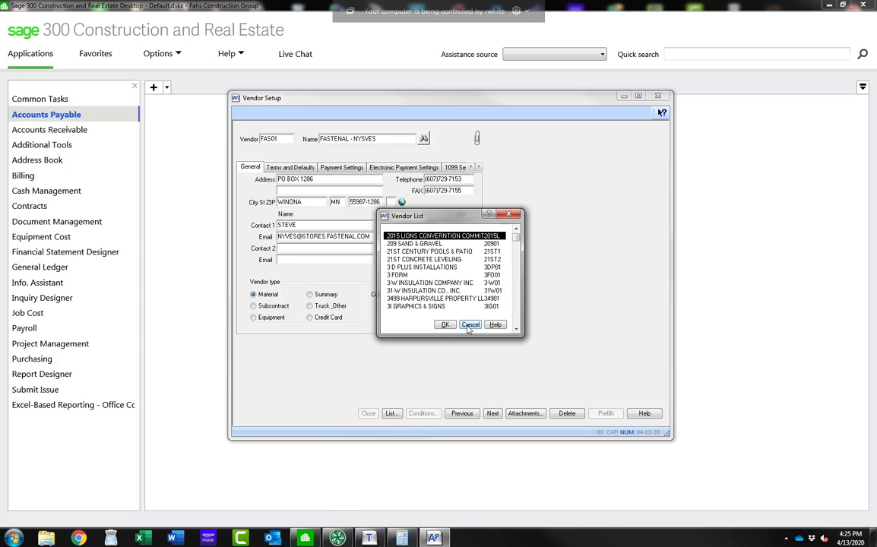
click(468, 325)
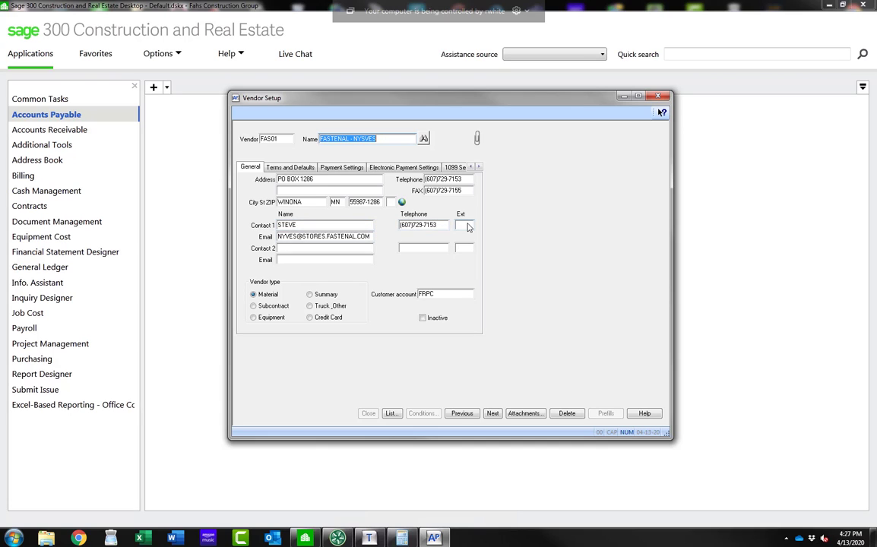
Consult the General tab help on vendor type and customer account, and save the FAS01 vendor record.
key(Tab)
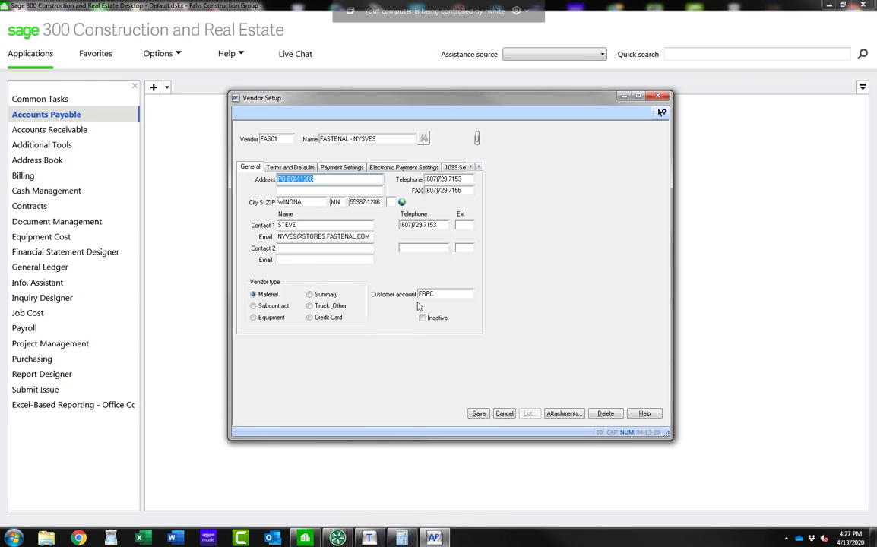
click(447, 293)
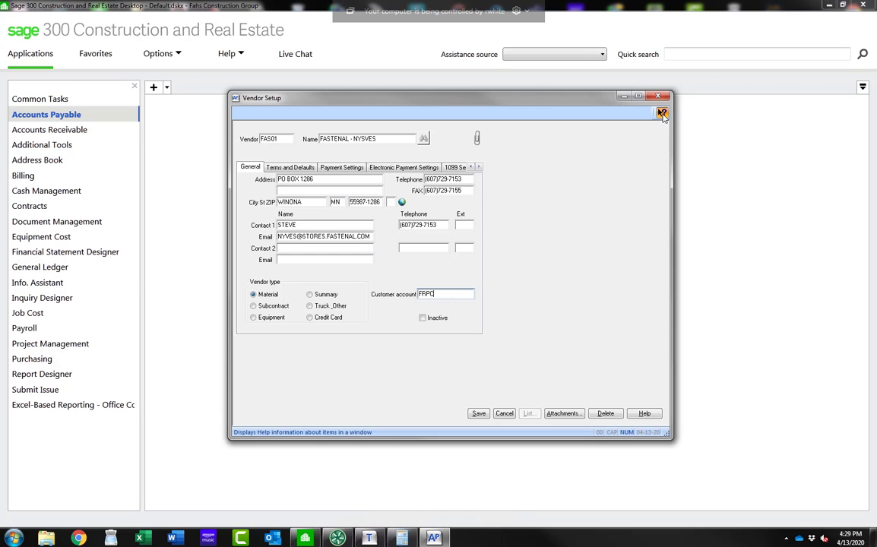
key(F1)
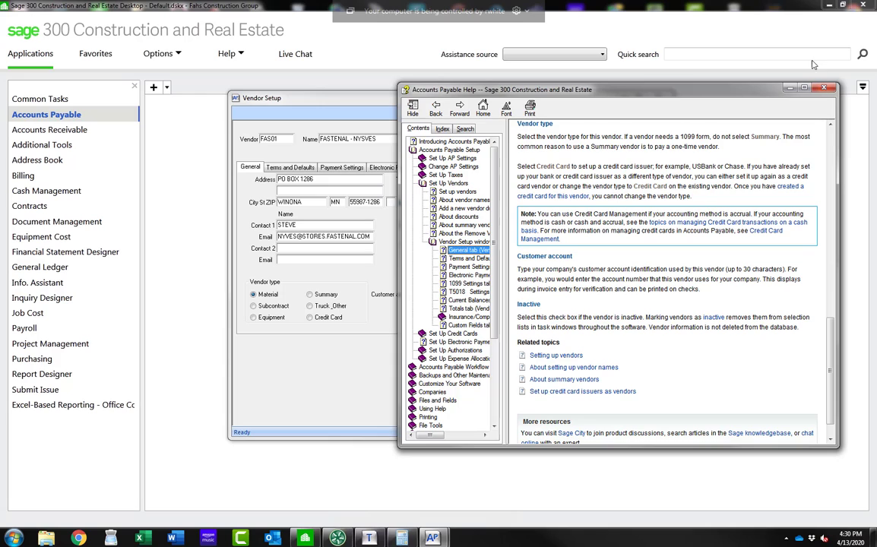
click(825, 90)
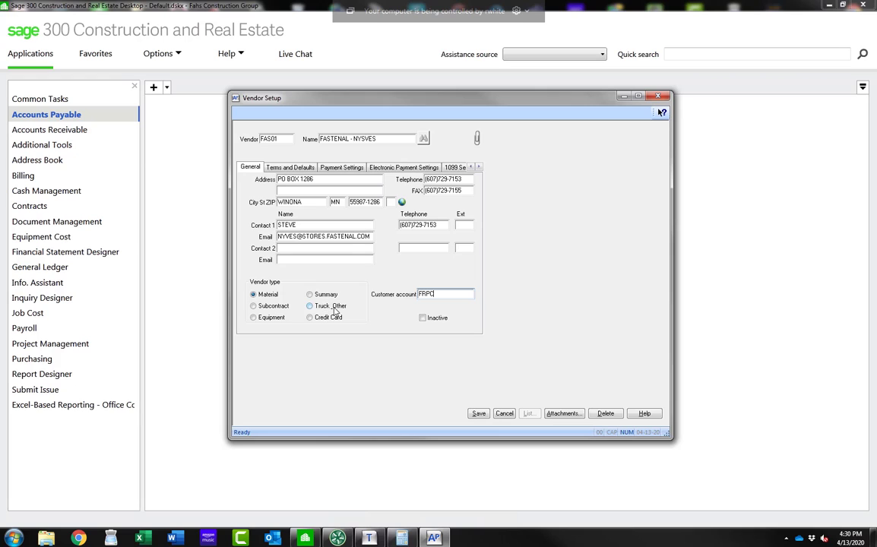
click(479, 414)
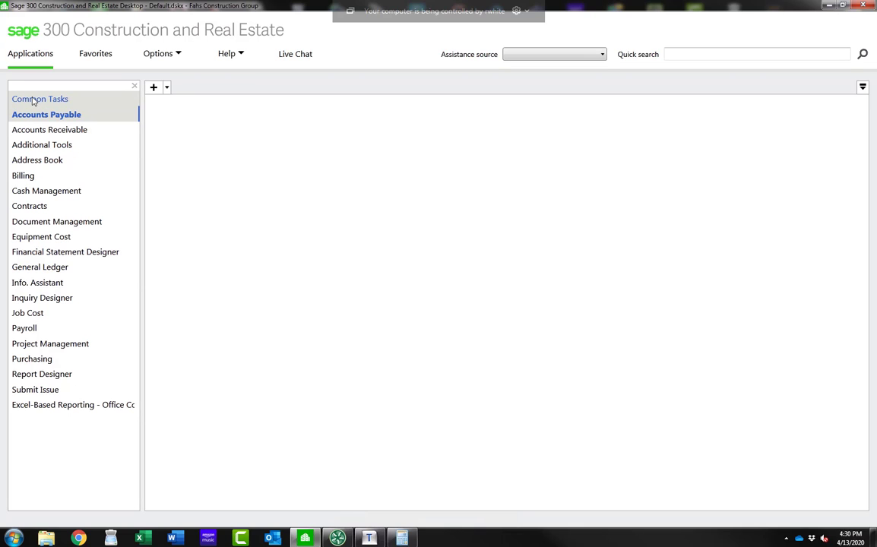
Review the AP Vendor Type 1 to 4 entries in the company's Custom Descriptions and close without changes.
click(33, 99)
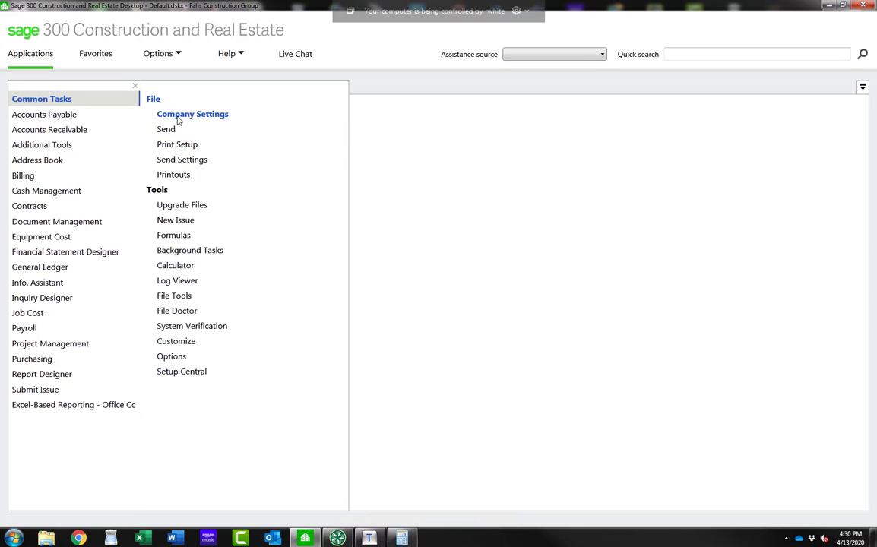
click(225, 118)
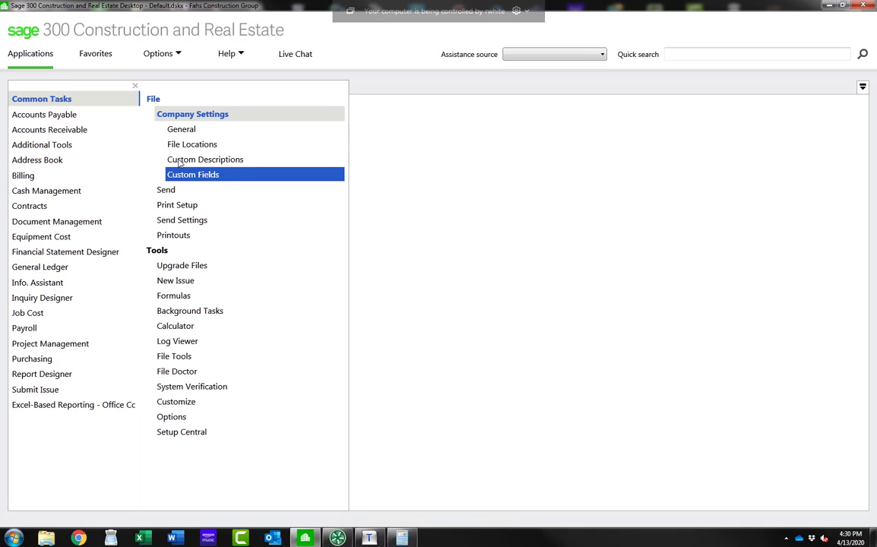
click(182, 161)
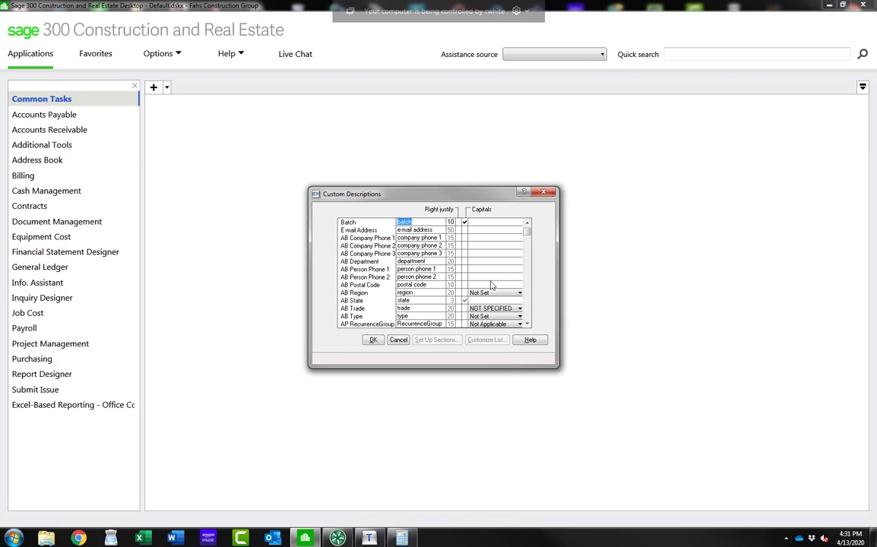
click(528, 245)
click(528, 244)
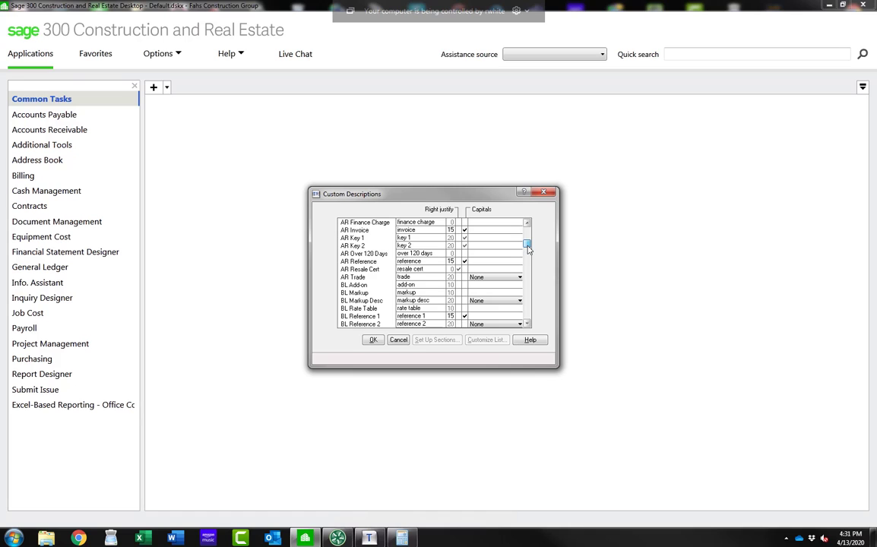
drag(528, 246, 527, 247)
click(527, 232)
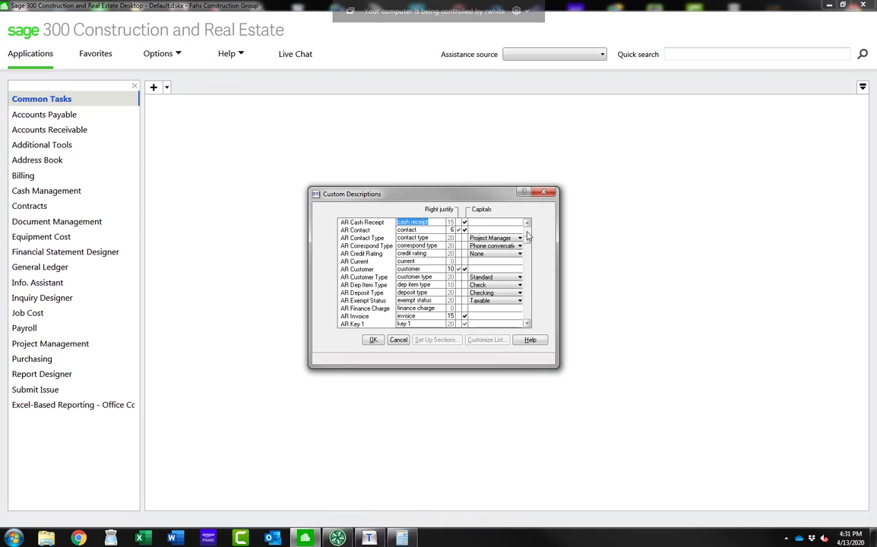
click(528, 235)
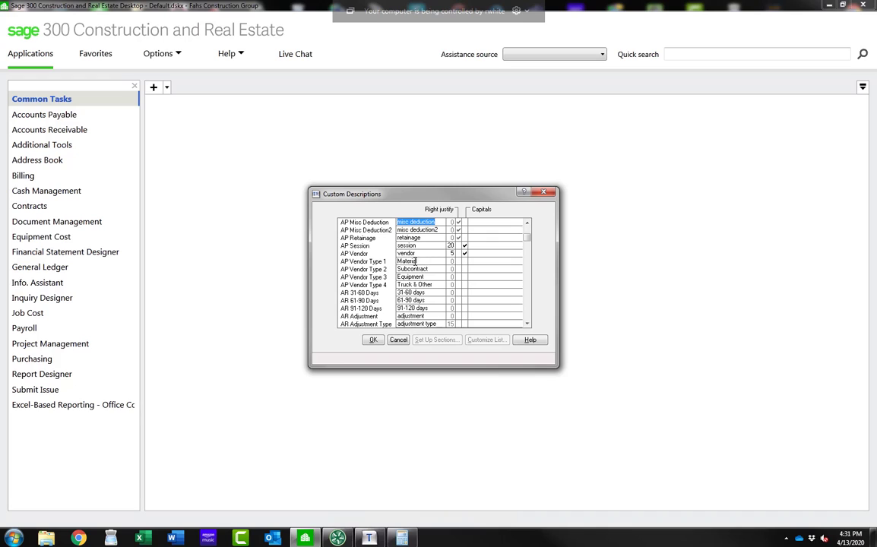
click(396, 340)
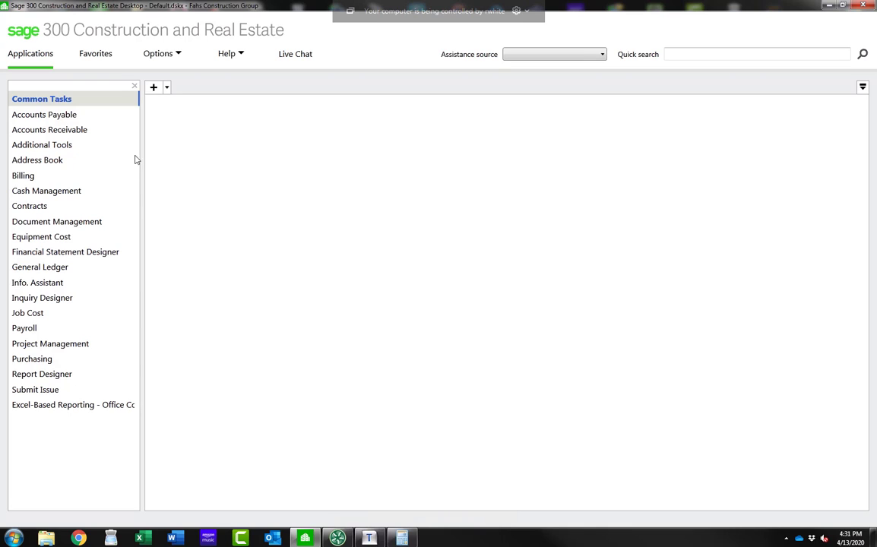
Inspect the Payment Settings and Payment Selection Settings within the AP Settings, cancelling out of each.
click(68, 115)
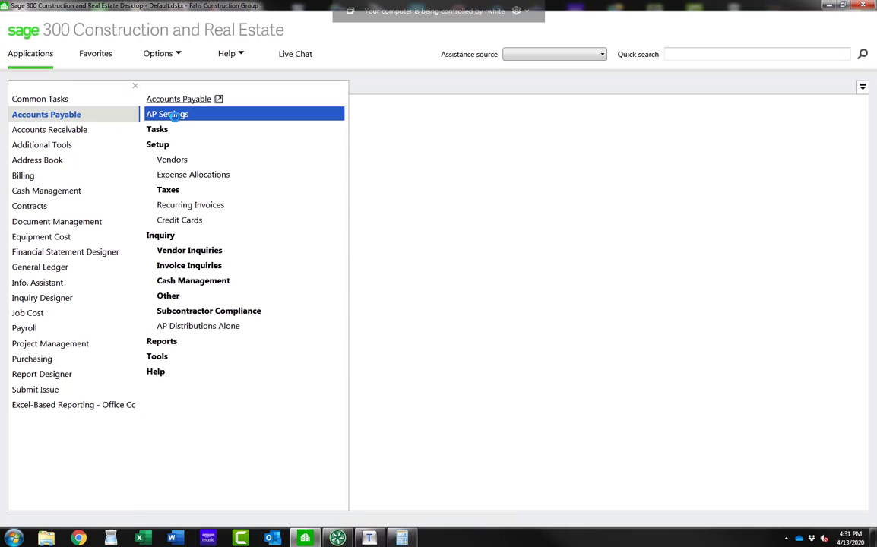
click(169, 115)
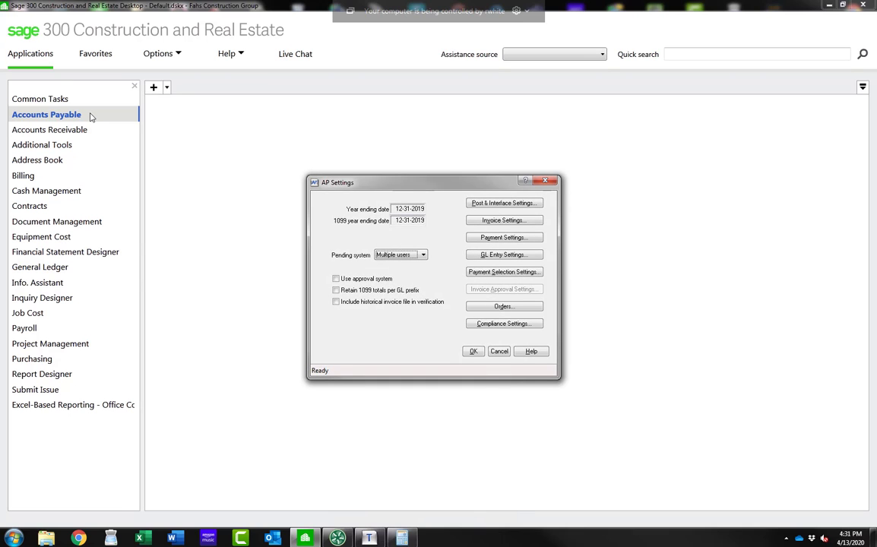
click(494, 240)
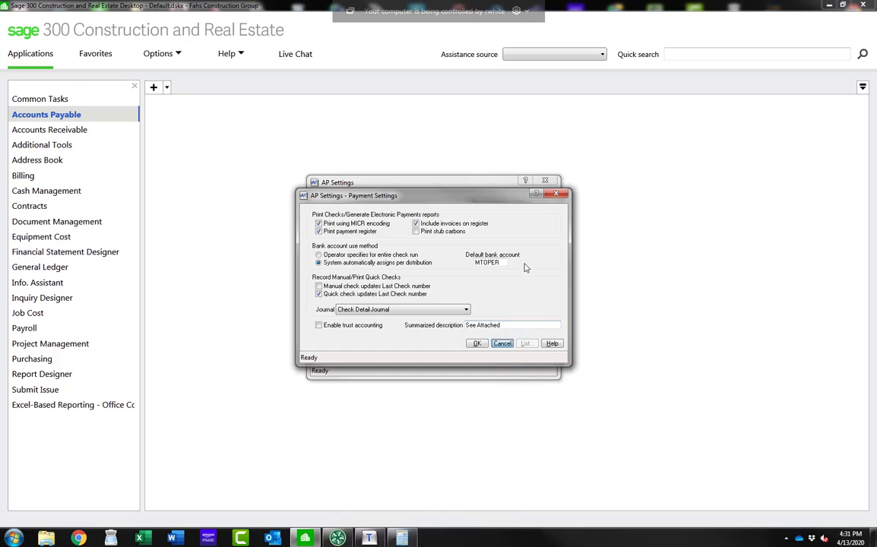
key(Escape)
click(513, 275)
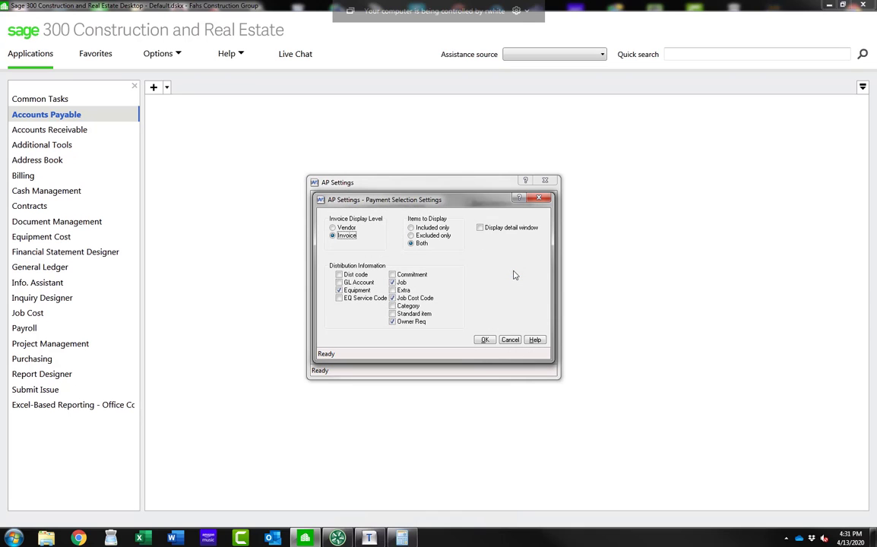
click(508, 339)
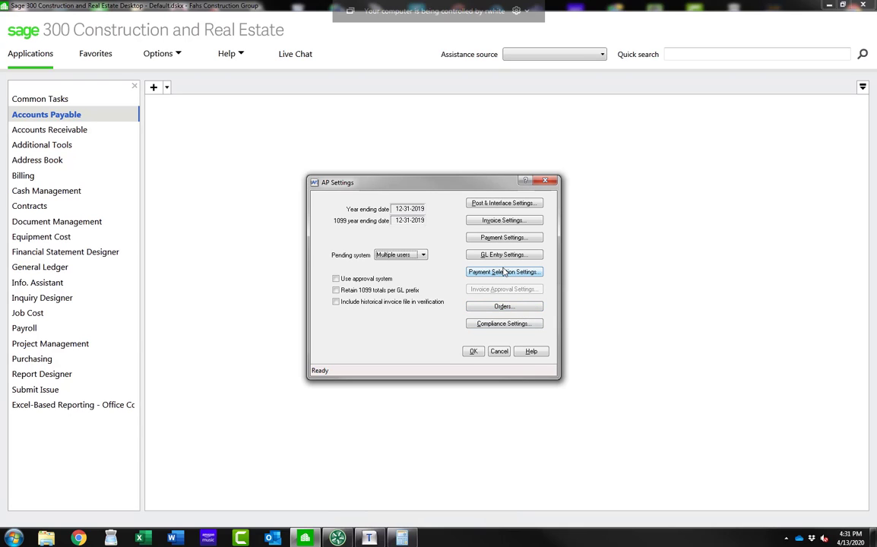
Review the Distribution Settings for each vendor type within the Invoice Settings, and leave the AP Settings with changes cancelled.
click(490, 221)
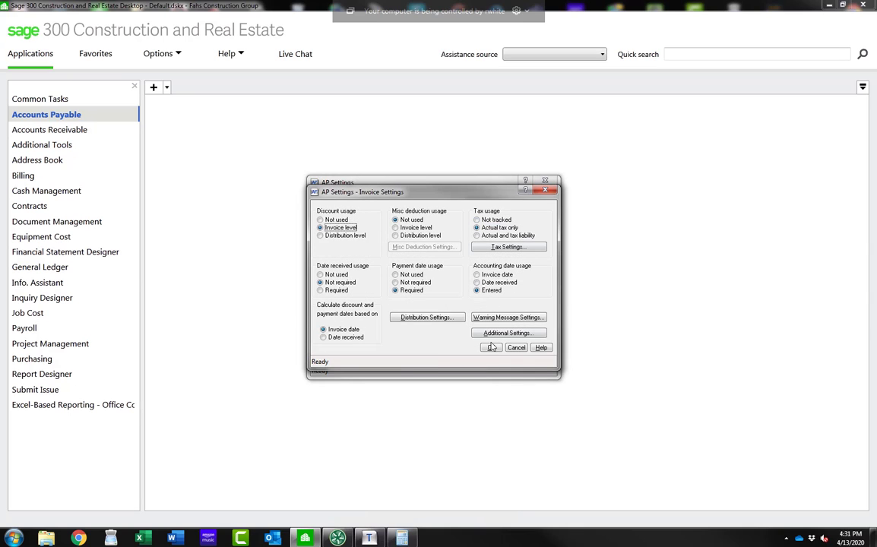
click(416, 319)
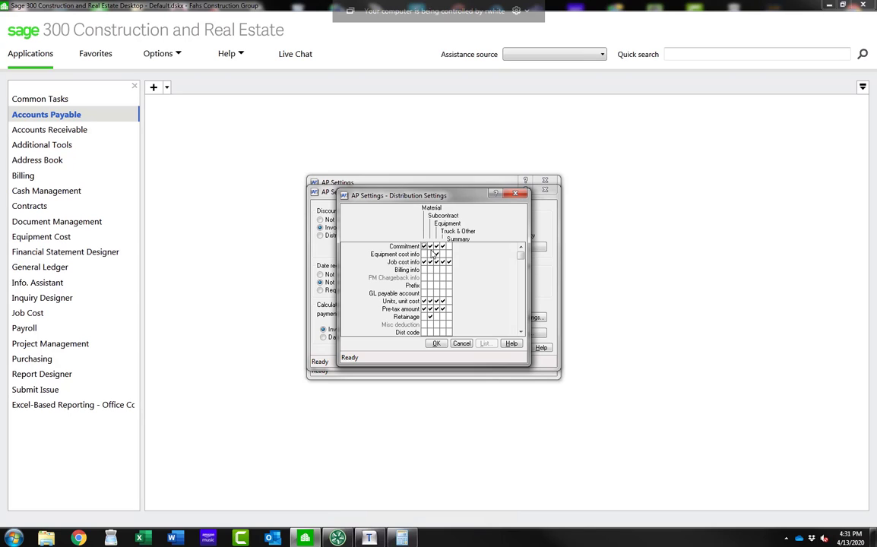
click(430, 254)
scroll(392, 323, down, 4)
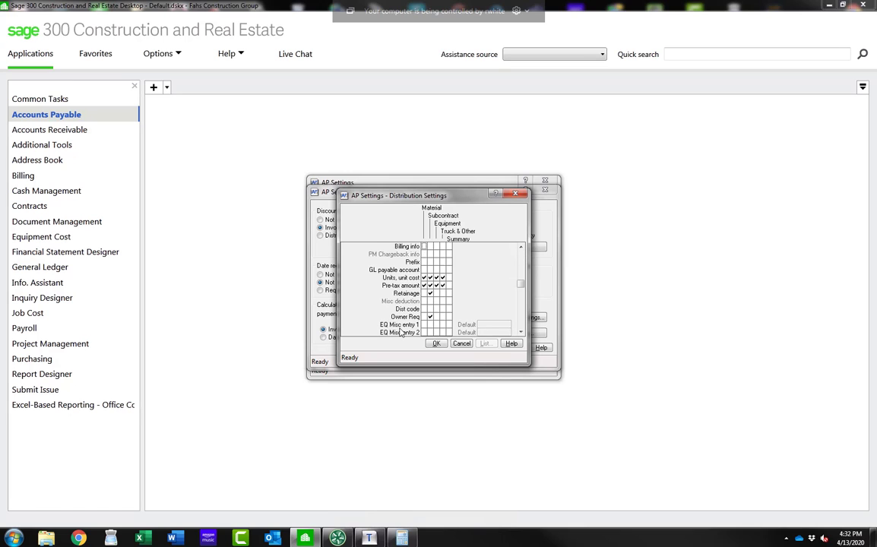
scroll(401, 332, down, 3)
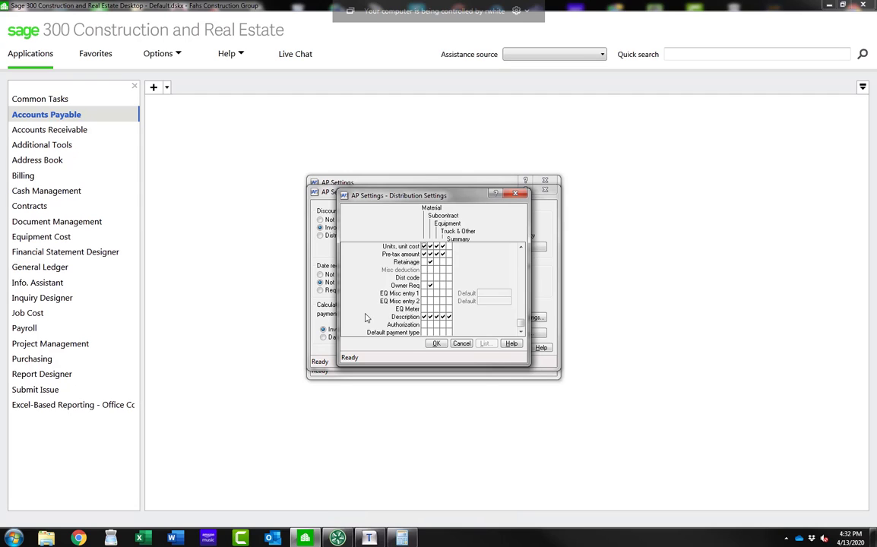
scroll(365, 317, up, 2)
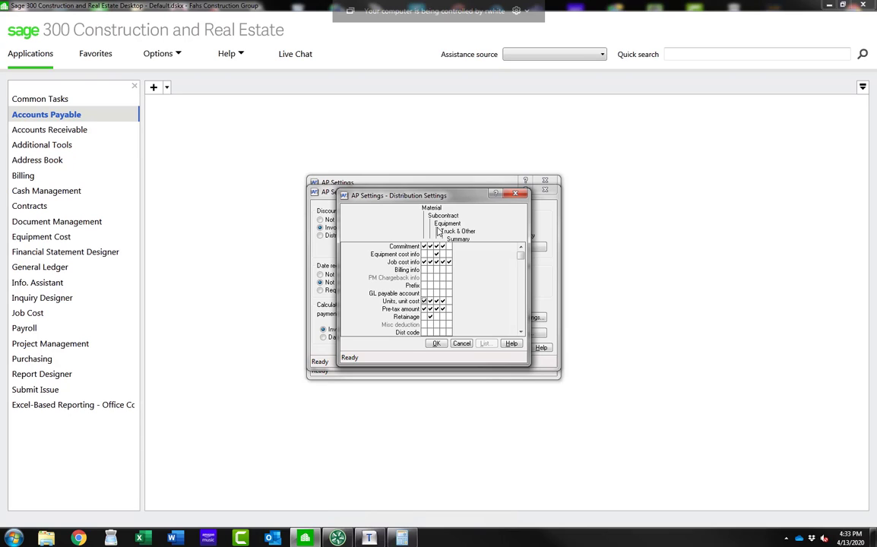
click(435, 344)
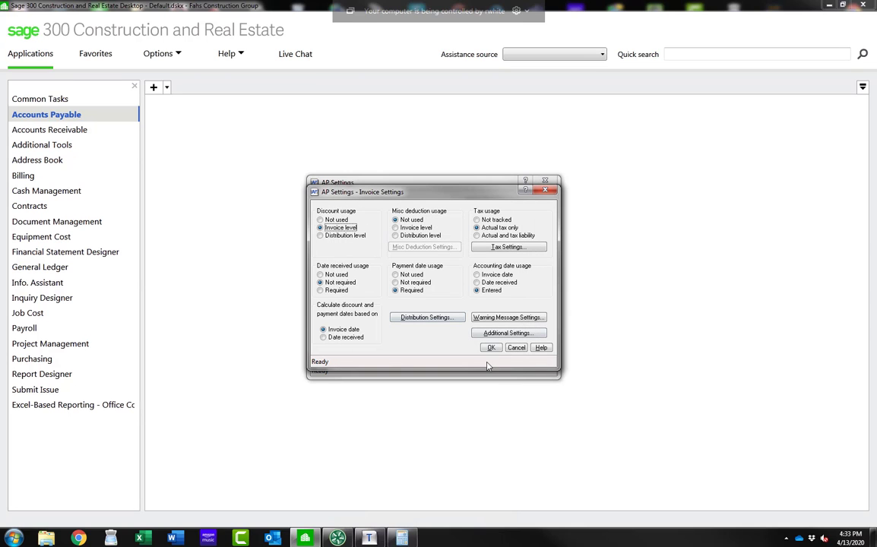
click(515, 348)
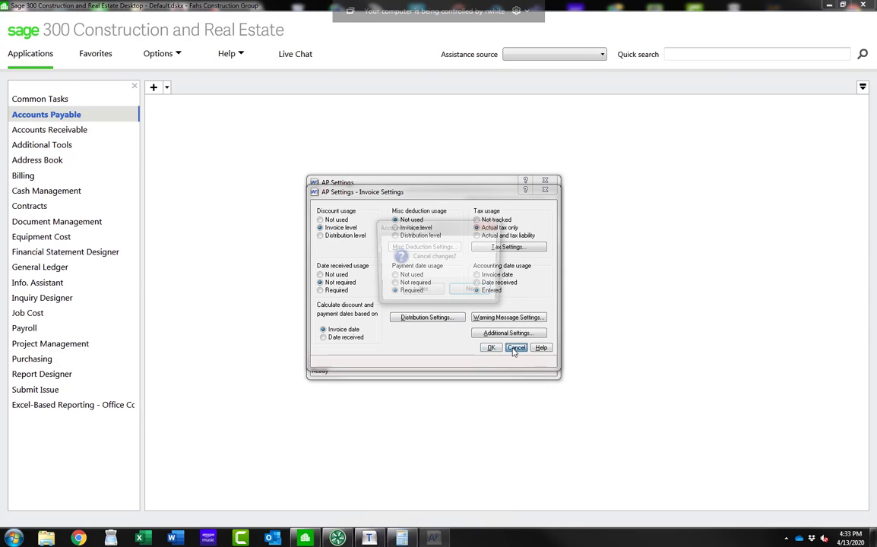
click(422, 294)
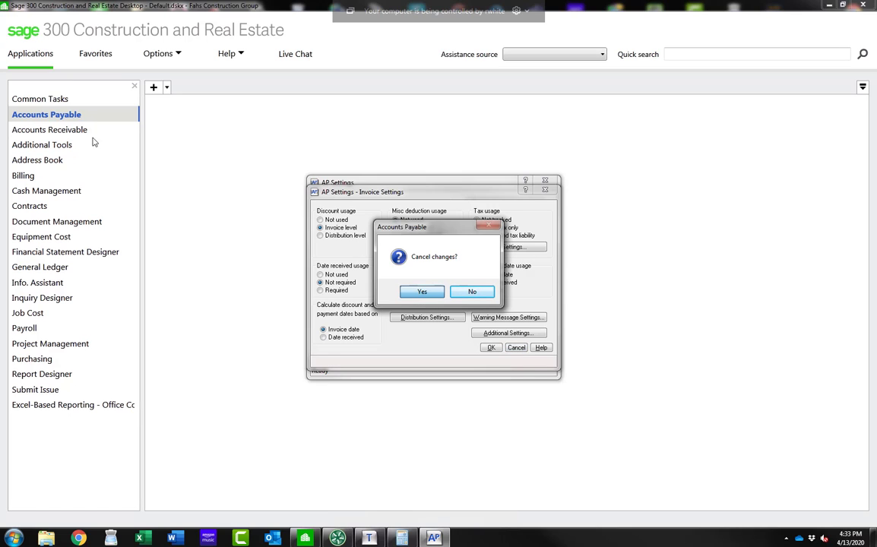
click(490, 351)
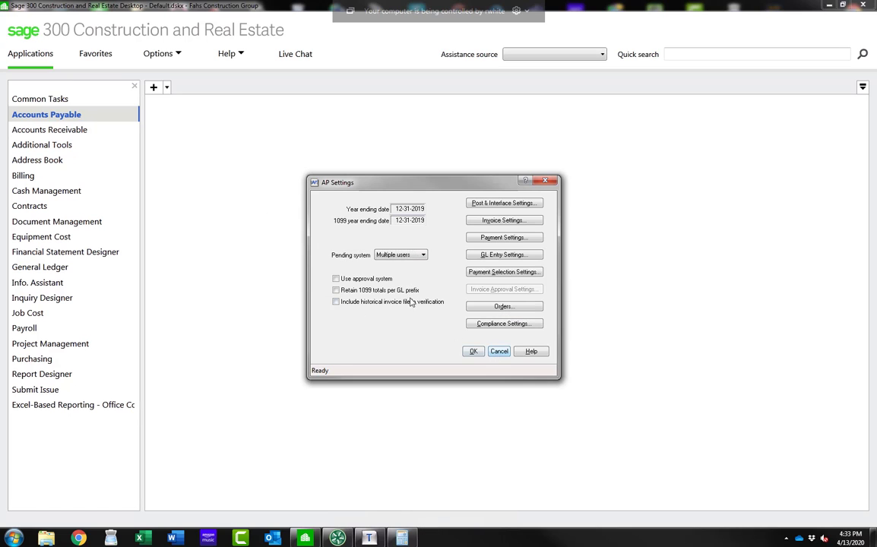
Open the vendor setup, look over its vendor type options and vendor list, and close it without editing a vendor.
click(53, 116)
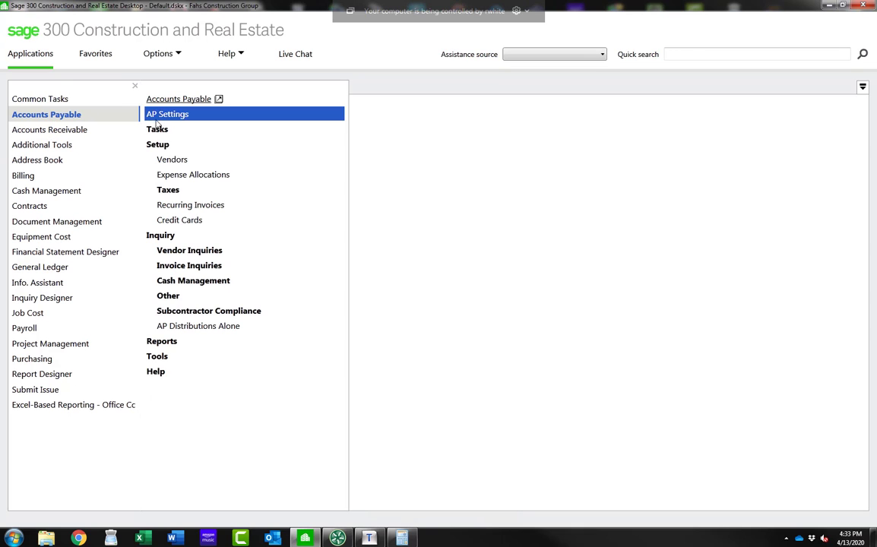
click(156, 152)
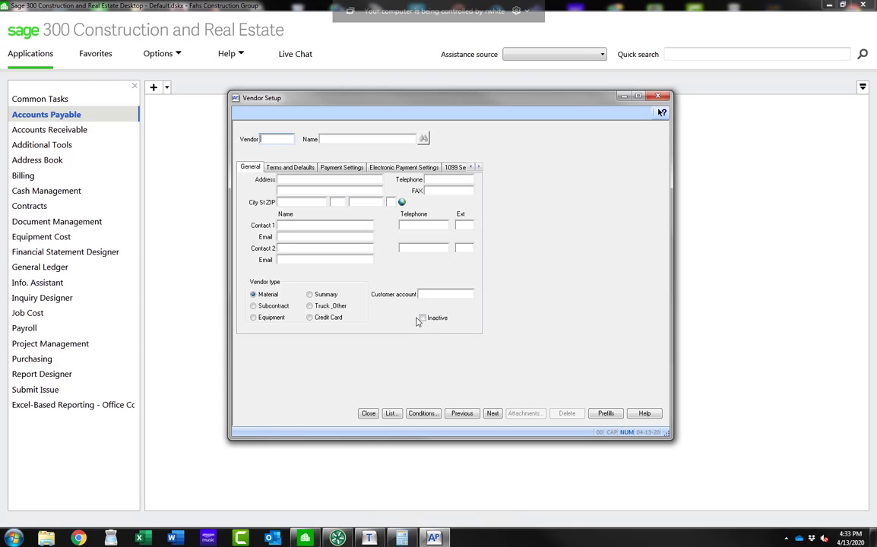
click(392, 414)
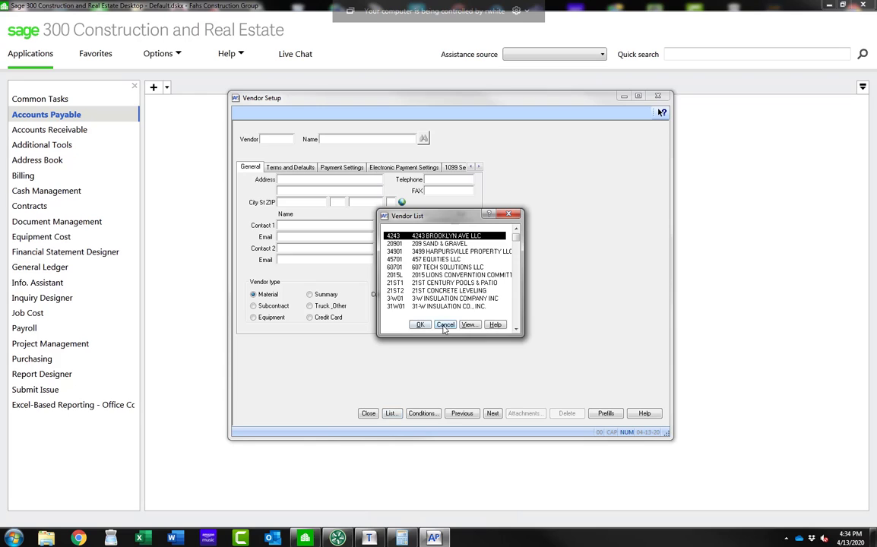
click(420, 325)
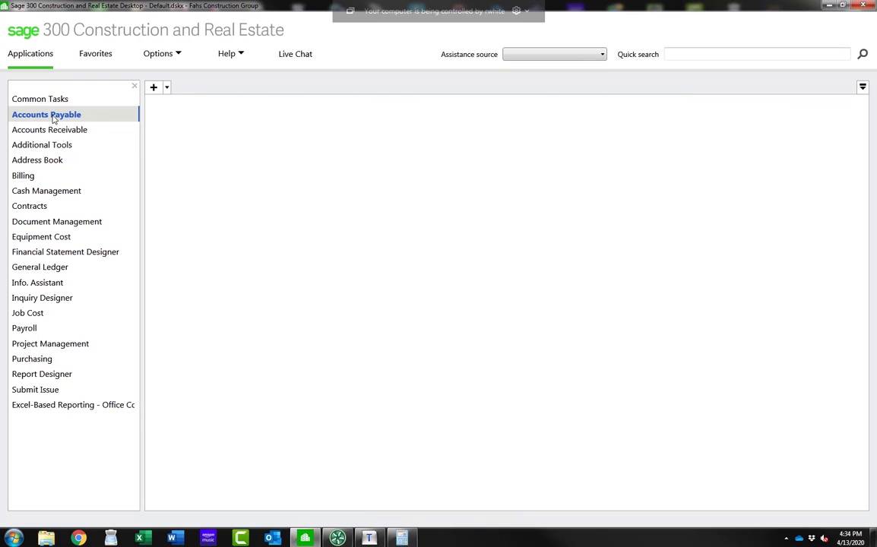
Open the Accounts Payable inquiries, accepting the master source file and the Register transaction file.
click(52, 115)
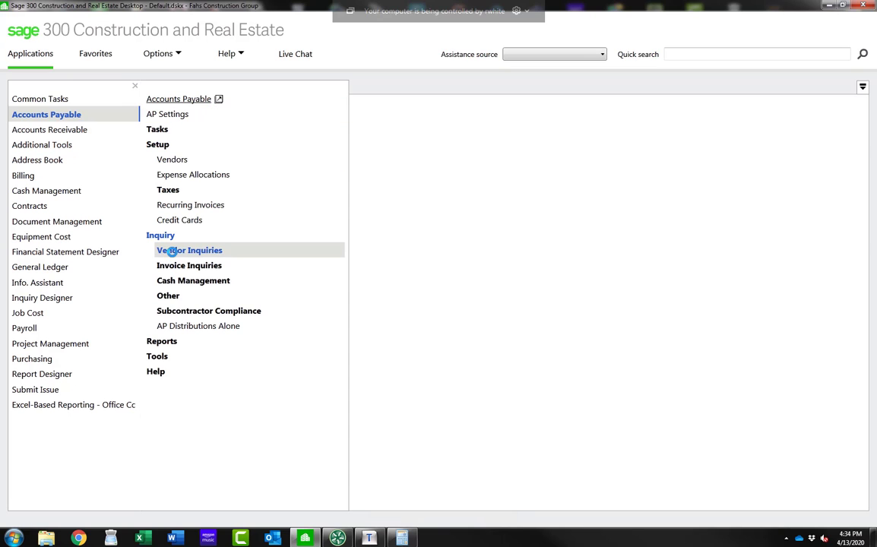
click(172, 251)
click(171, 255)
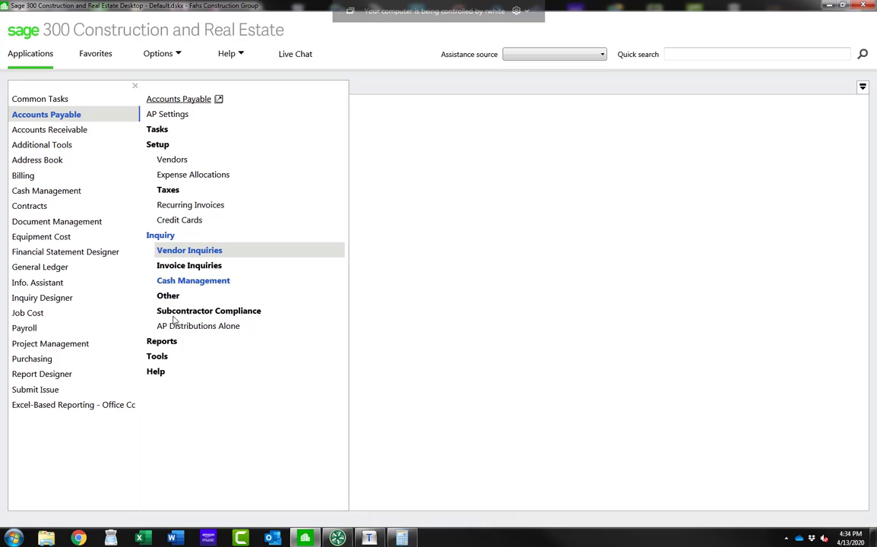
click(174, 267)
click(189, 282)
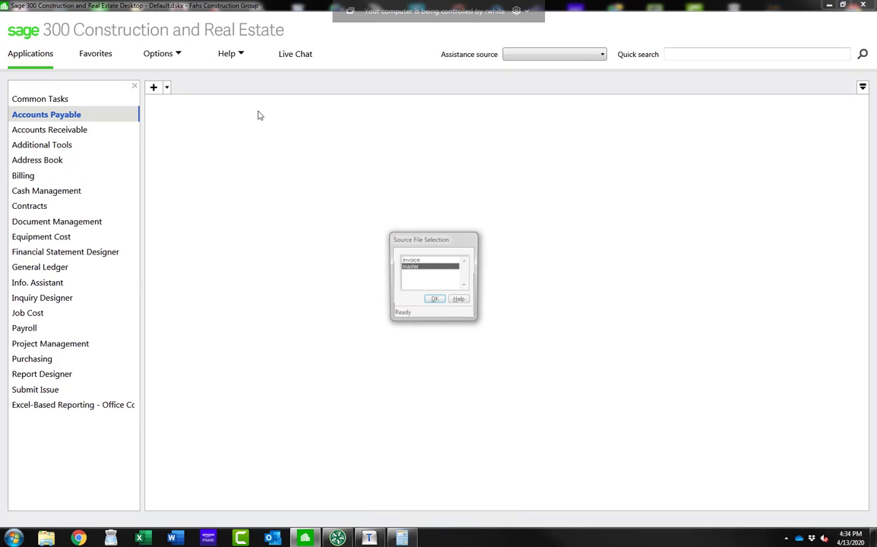
key(Return)
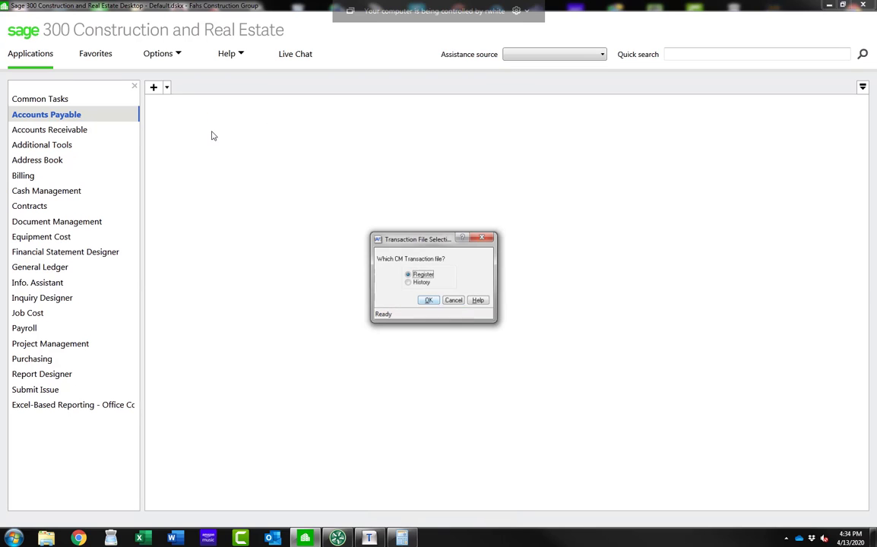
key(Return)
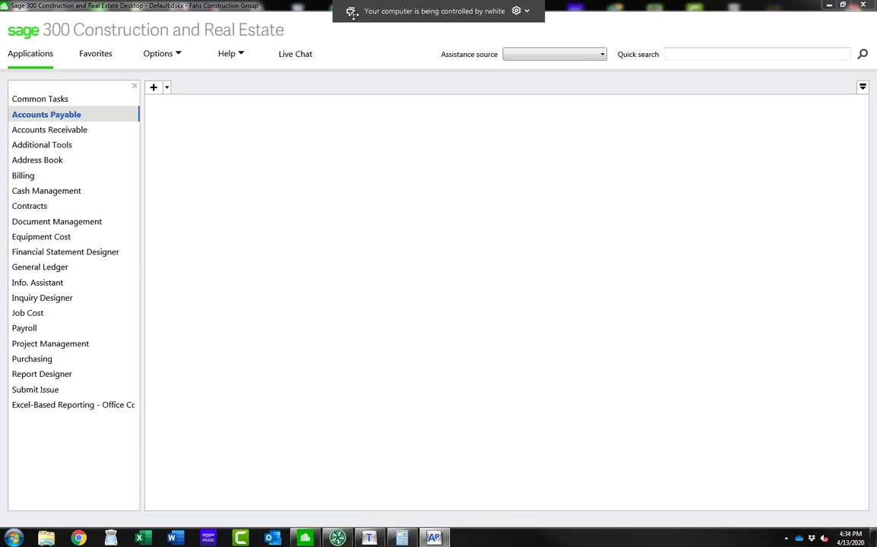
Switch the remote session view to the second monitor, look over the Invoice Register Vendor Totals inquiry, and close it.
click(337, 8)
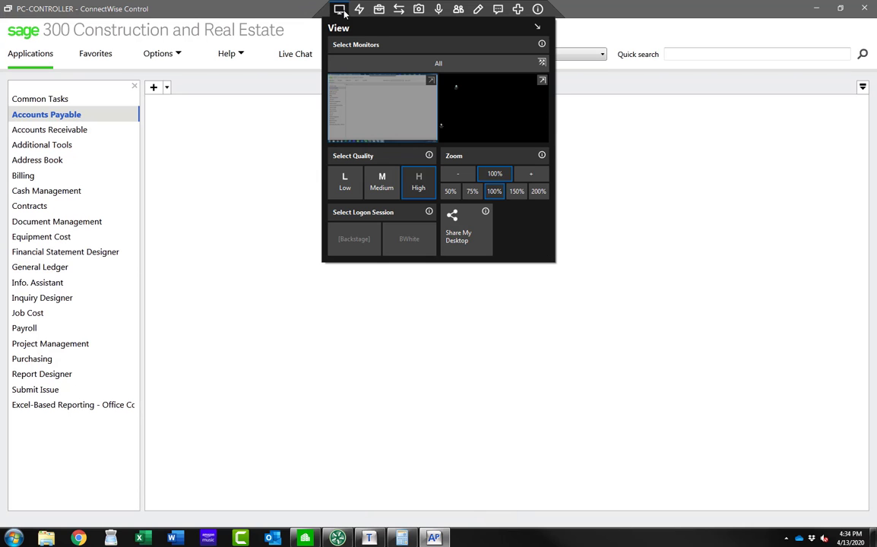
click(501, 121)
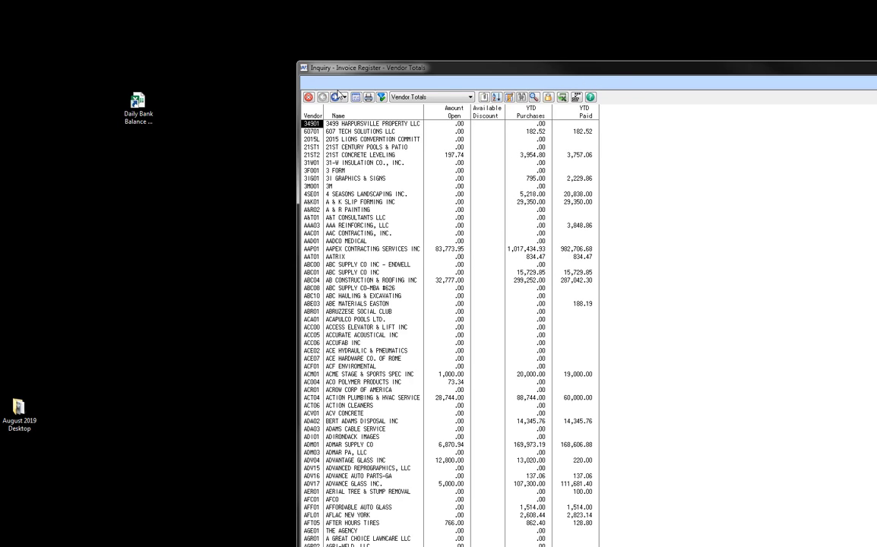
click(381, 97)
click(308, 99)
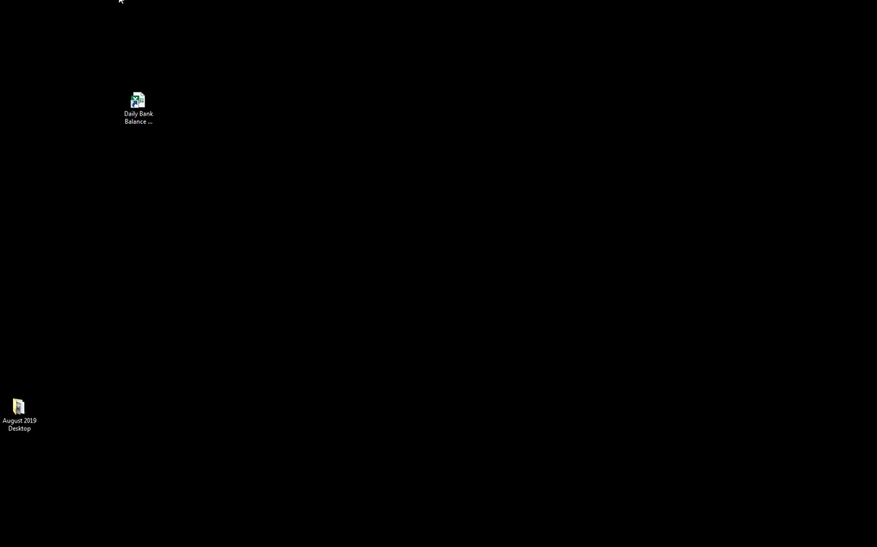
Switch the remote session view back to the first monitor showing the Sage 300 desktop.
mouse_move(140, 2)
click(339, 9)
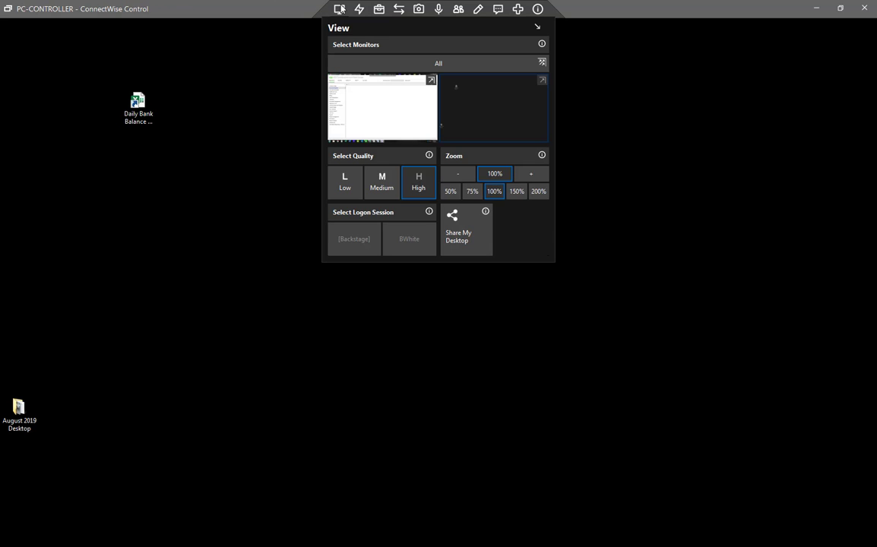
click(358, 112)
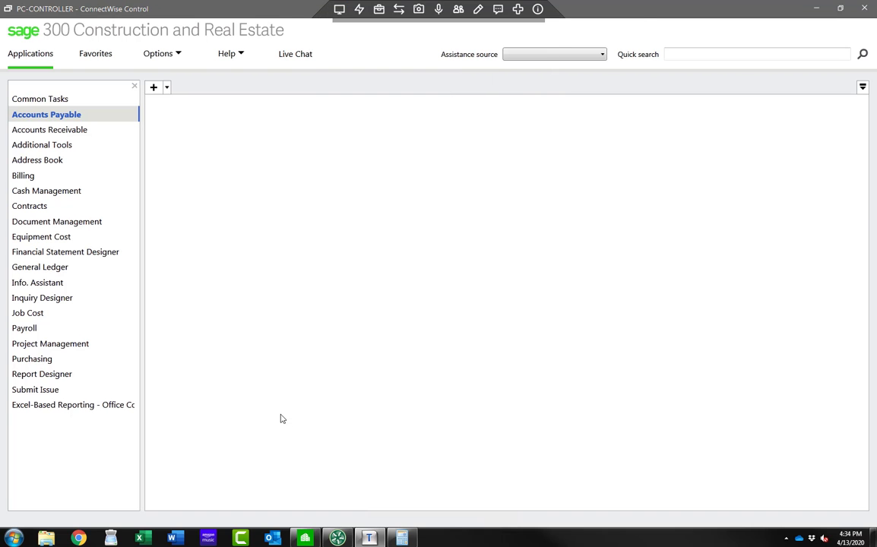